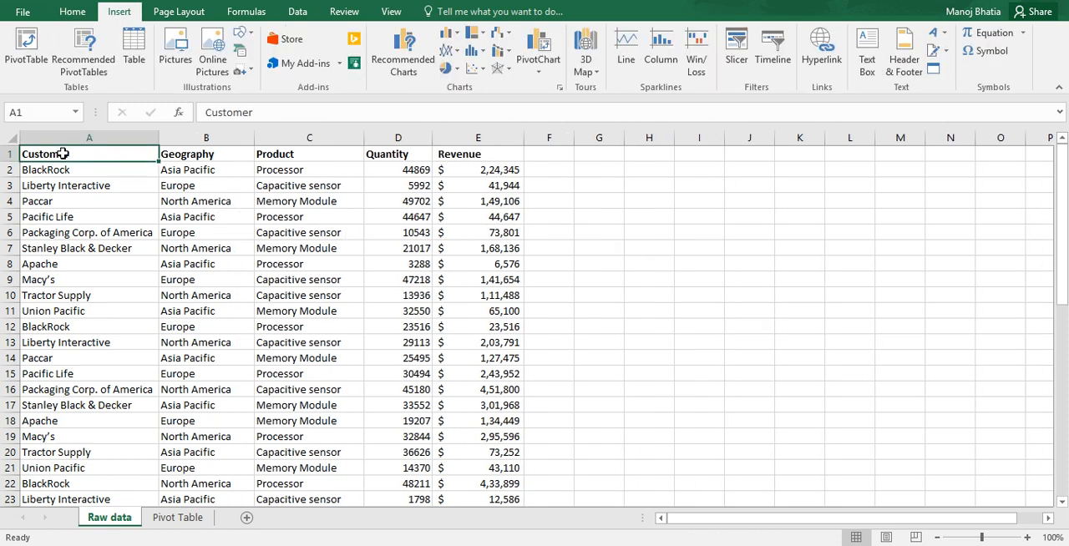
Step: Format the Raw data range A1:E50 as a table with headers, using the darker blue style in the first Medium row
{"action": "key", "text": "ctrl+shift+End"}
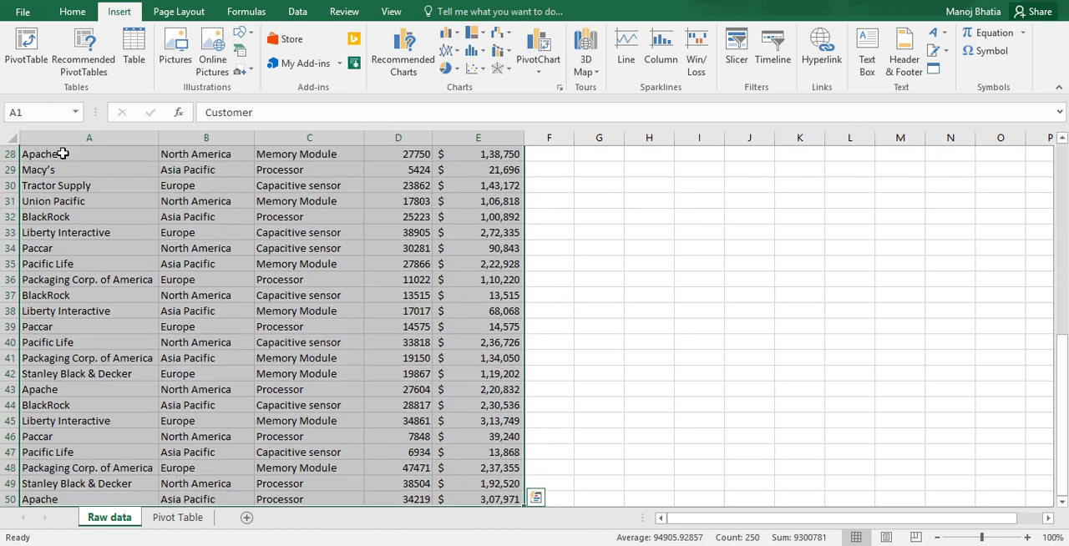
{"action": "left_click", "coordinate": [59, 15]}
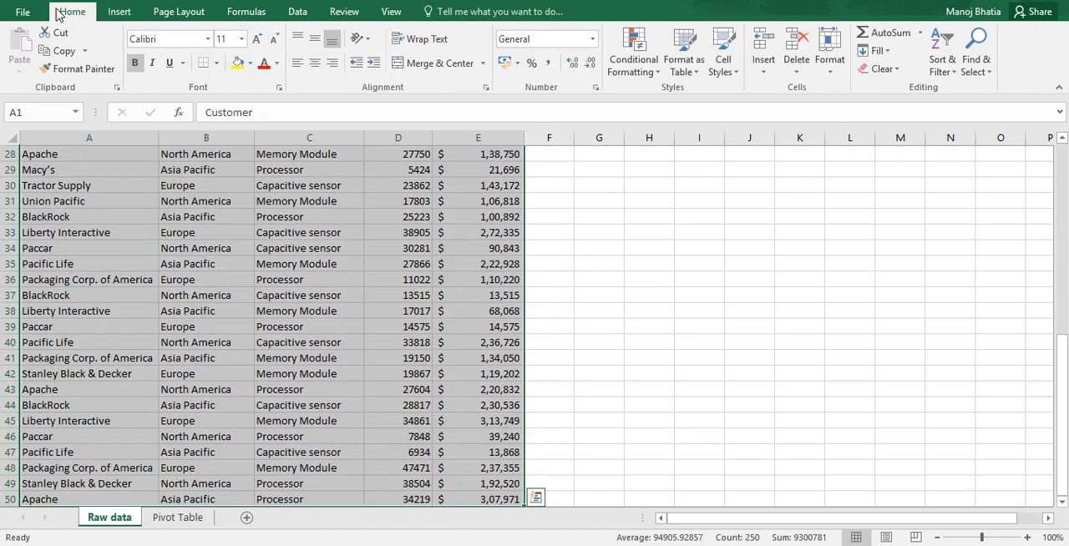
{"action": "left_click", "coordinate": [678, 72]}
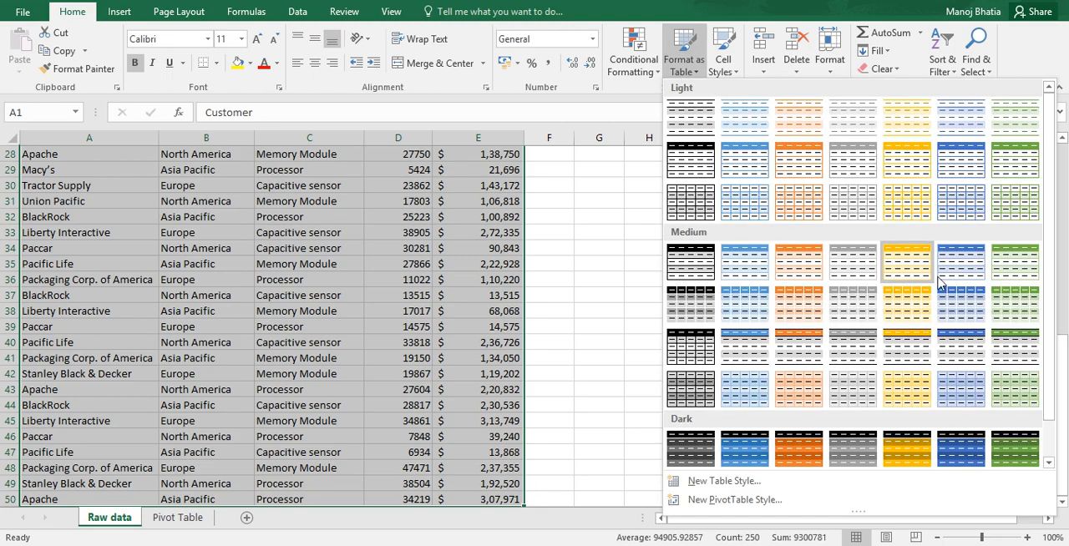
{"action": "left_click", "coordinate": [958, 272]}
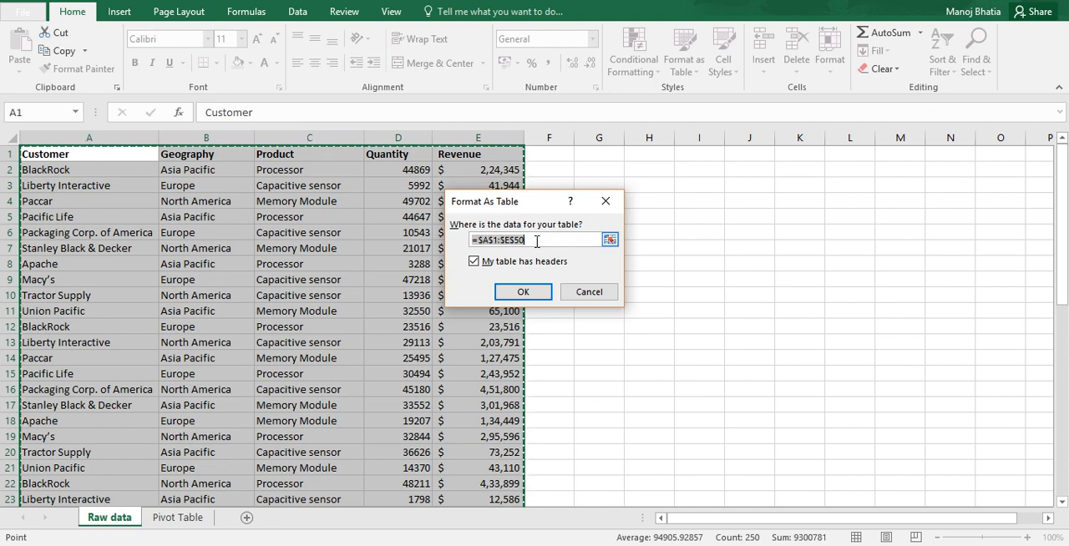
{"action": "left_click", "coordinate": [525, 292]}
Step: Name the new table Sales_data
{"action": "left_click", "coordinate": [32, 51]}
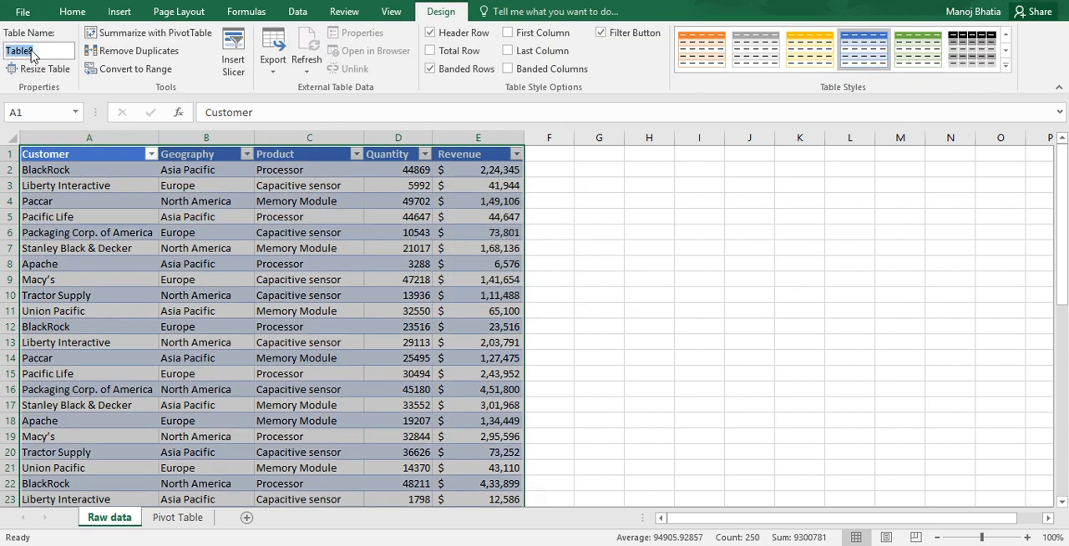
{"action": "type", "text": "Sales_data"}
{"action": "left_click", "coordinate": [85, 201]}
Step: Create a PivotTable from the Sales_data table at cell A3 of the existing Pivot Table worksheet
{"action": "left_click", "coordinate": [71, 155]}
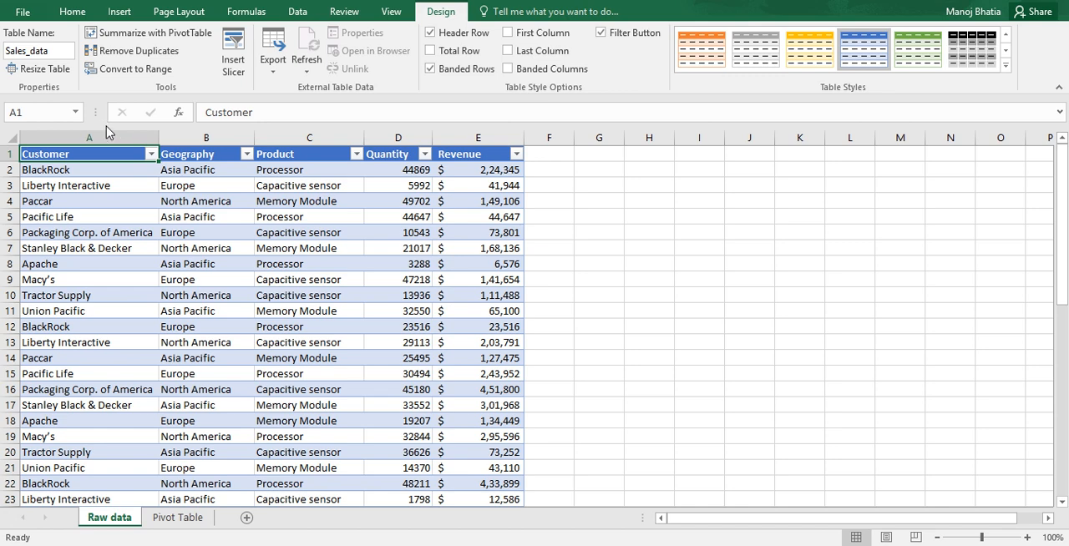
{"action": "left_click", "coordinate": [117, 13]}
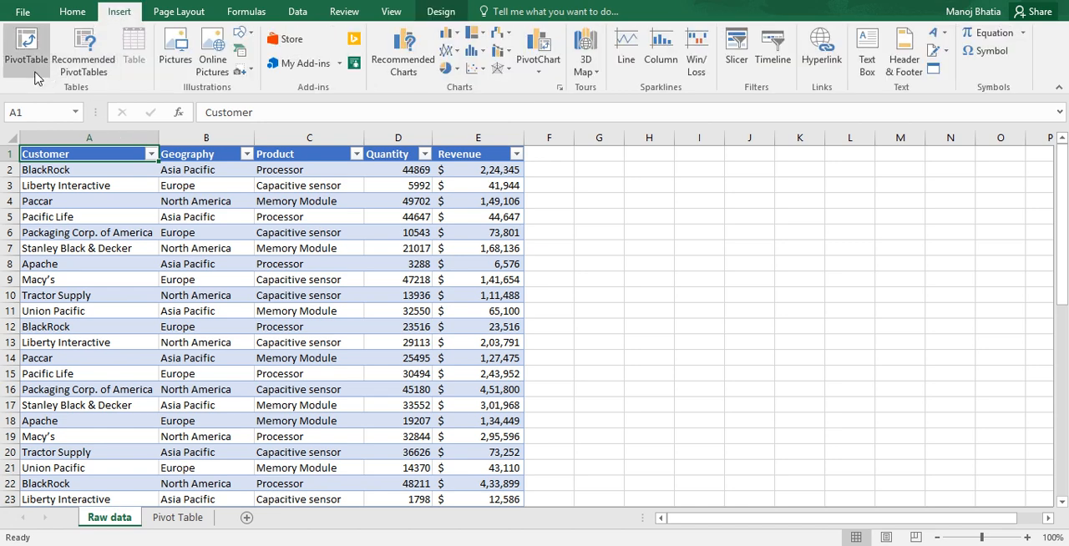
{"action": "left_click", "coordinate": [30, 67]}
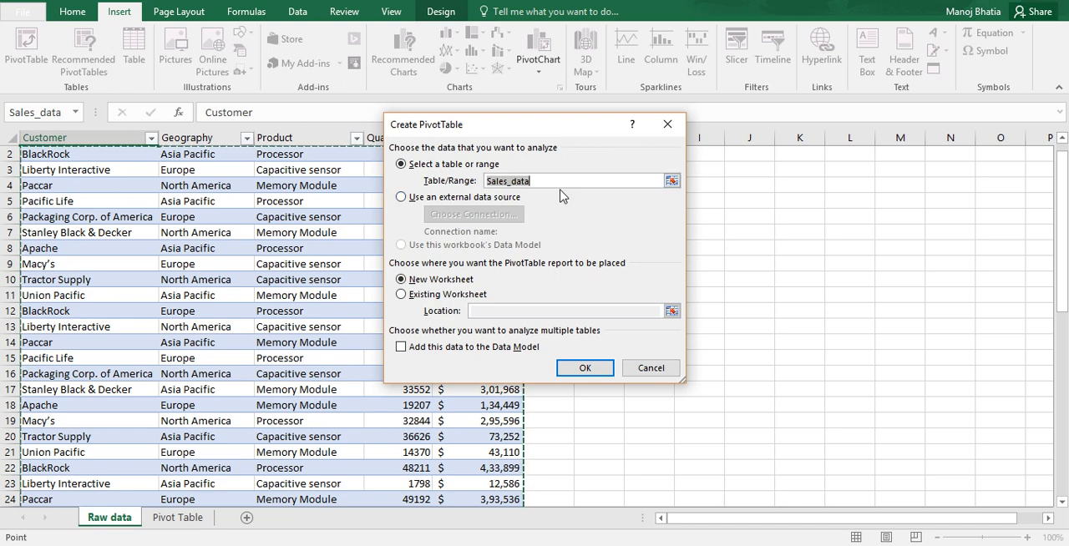
{"action": "left_click", "coordinate": [443, 296]}
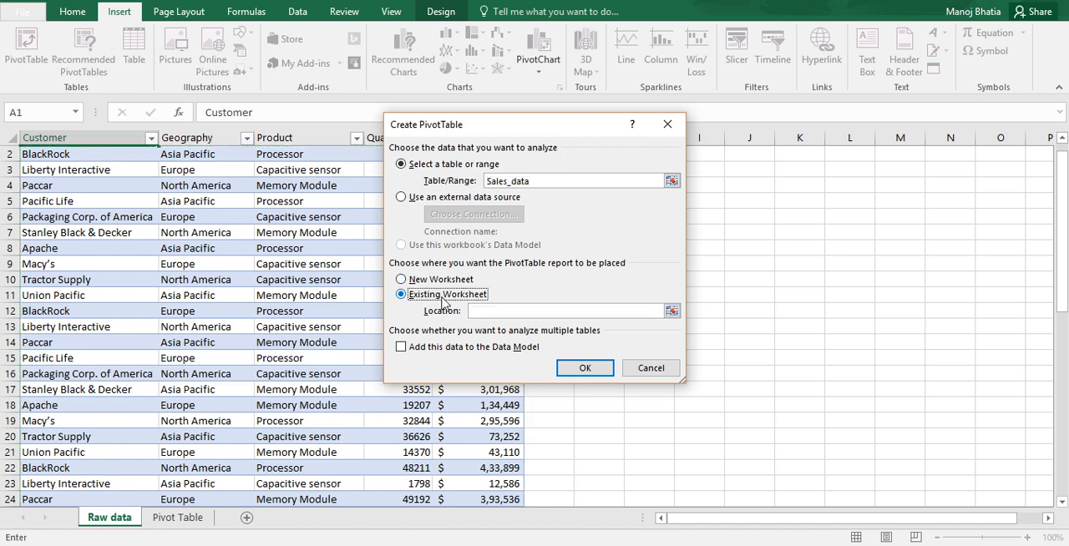
{"action": "left_click", "coordinate": [178, 522]}
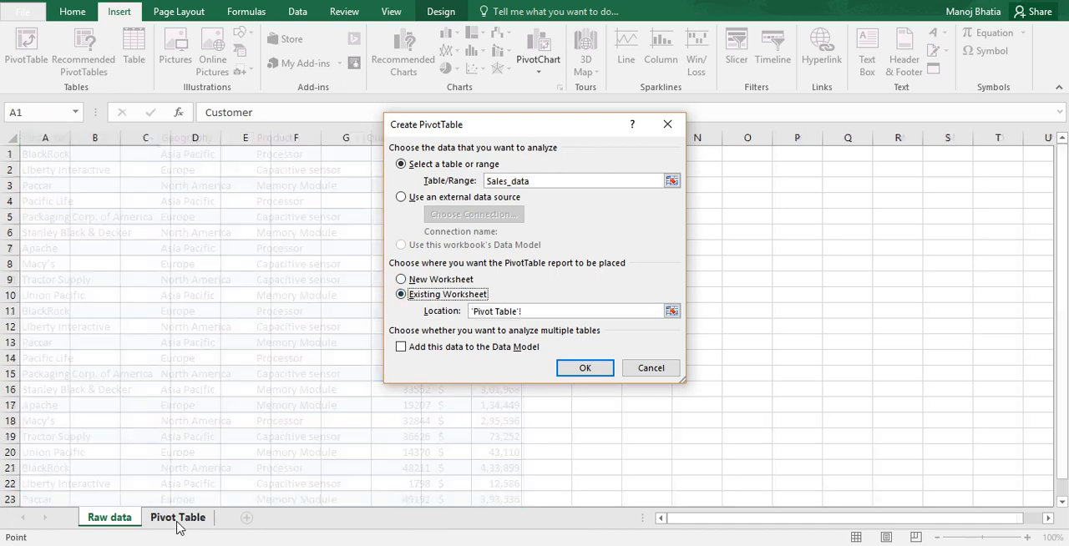
{"action": "left_click", "coordinate": [40, 186]}
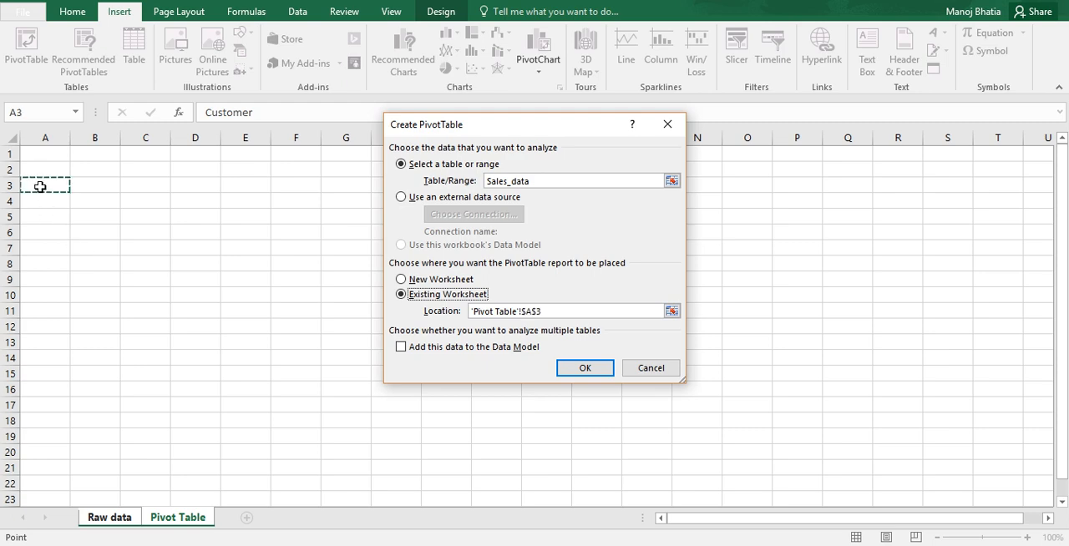
{"action": "left_click", "coordinate": [588, 370]}
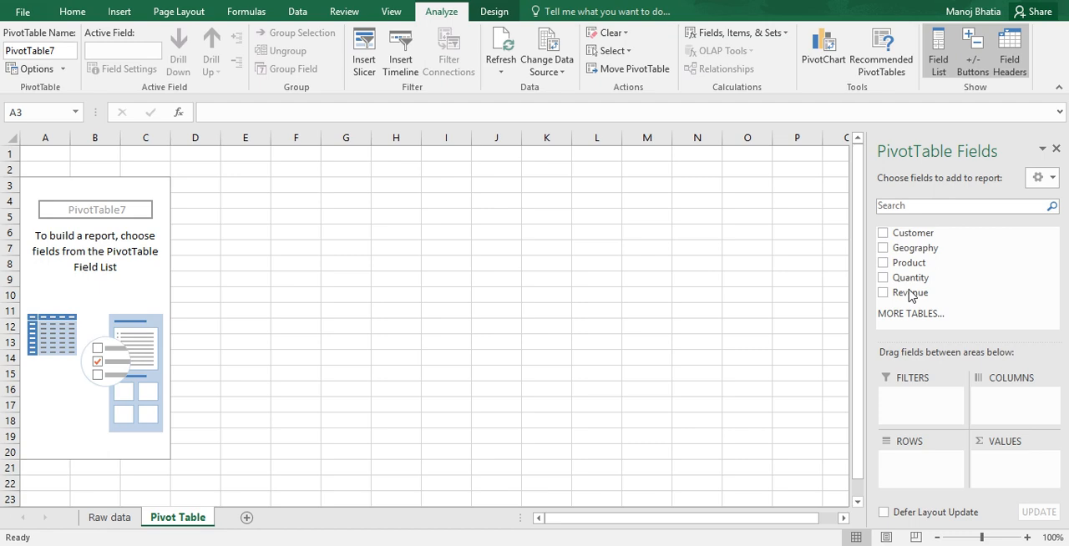
Step: Lay out the PivotTable with Customer as rows, Geography as columns and Revenue as values
{"action": "left_click", "coordinate": [111, 518]}
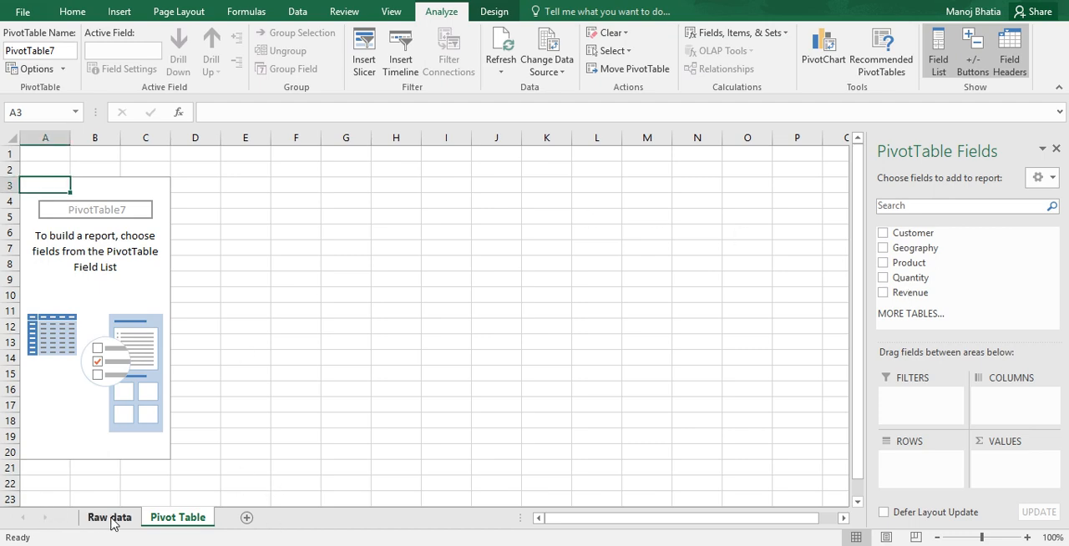
{"action": "left_click", "coordinate": [111, 518]}
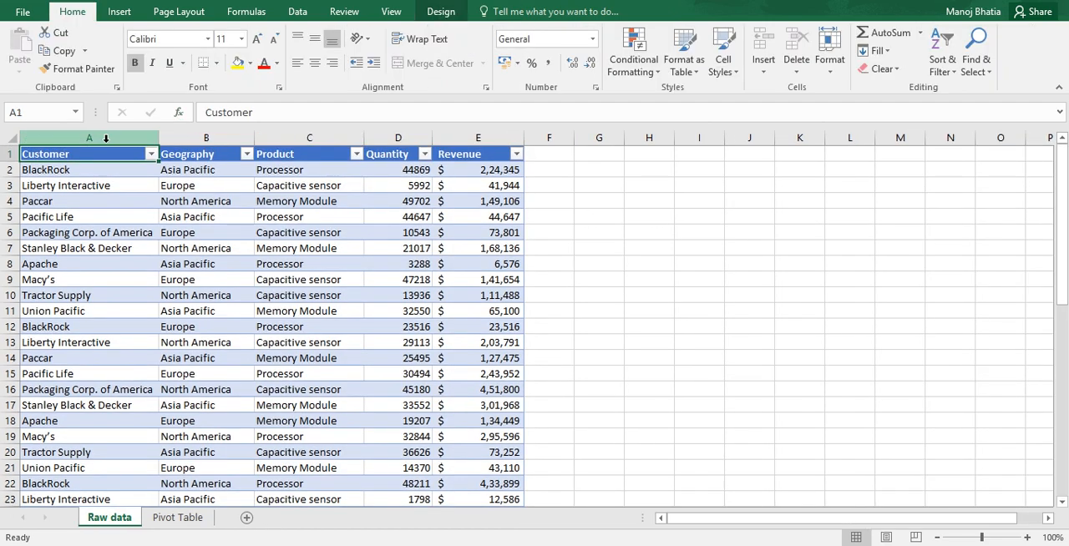
{"action": "left_click", "coordinate": [182, 526]}
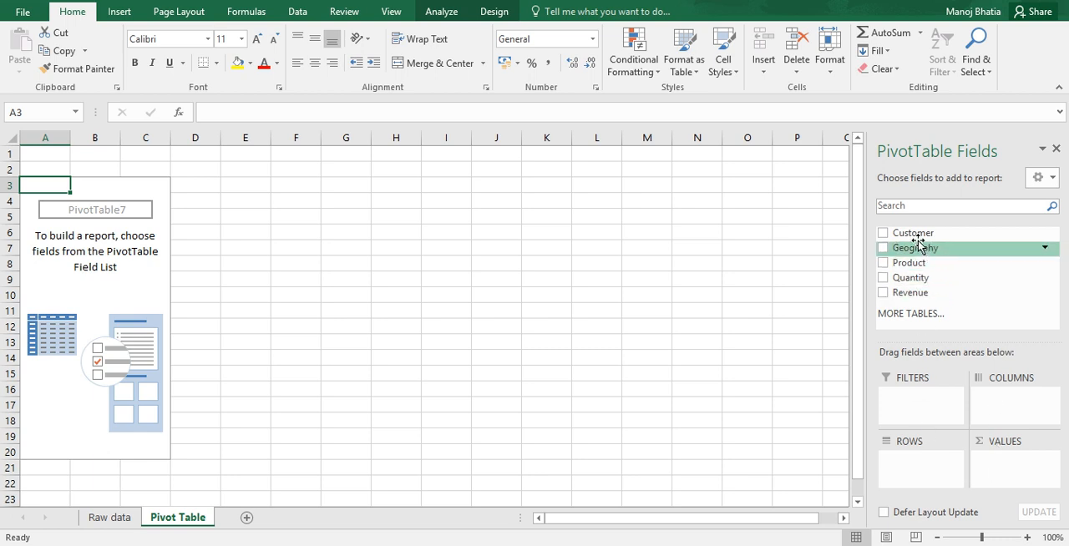
{"action": "left_click_drag", "start_coordinate": [915, 234], "coordinate": [917, 478]}
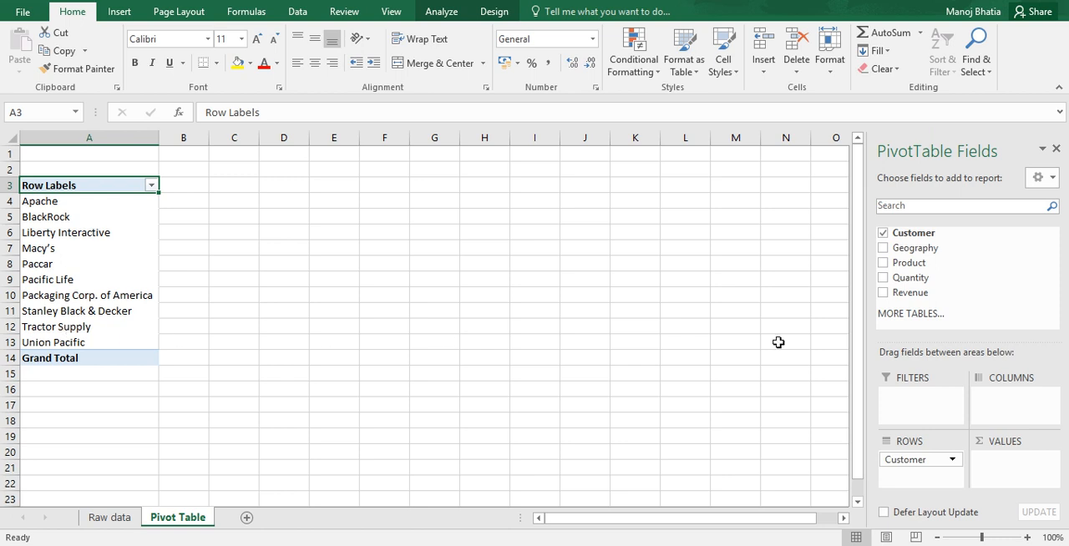
{"action": "left_click_drag", "start_coordinate": [914, 249], "coordinate": [1011, 404]}
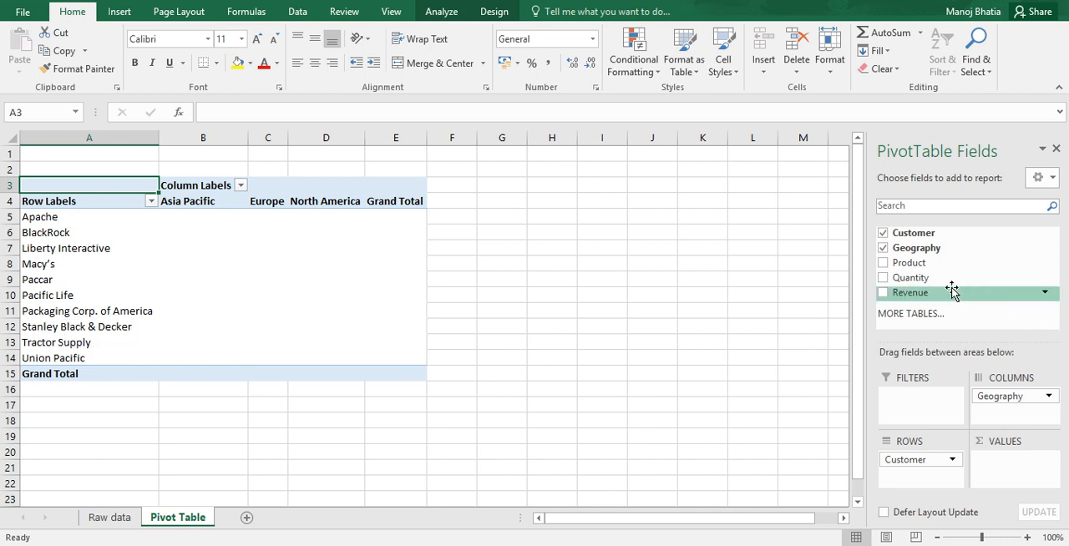
{"action": "left_click_drag", "start_coordinate": [931, 299], "coordinate": [1011, 475]}
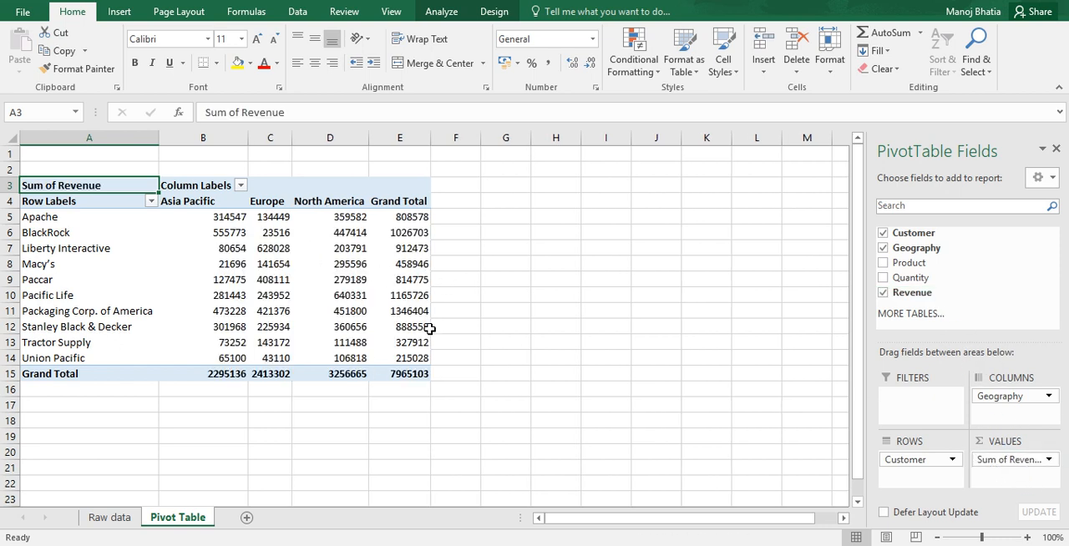
Step: Rearrange the PivotTable: remove Revenue, make Geography the report filter, Product the columns and Quantity the values
{"action": "mouse_move", "coordinate": [429, 328]}
{"action": "left_click_drag", "start_coordinate": [1018, 461], "coordinate": [945, 299]}
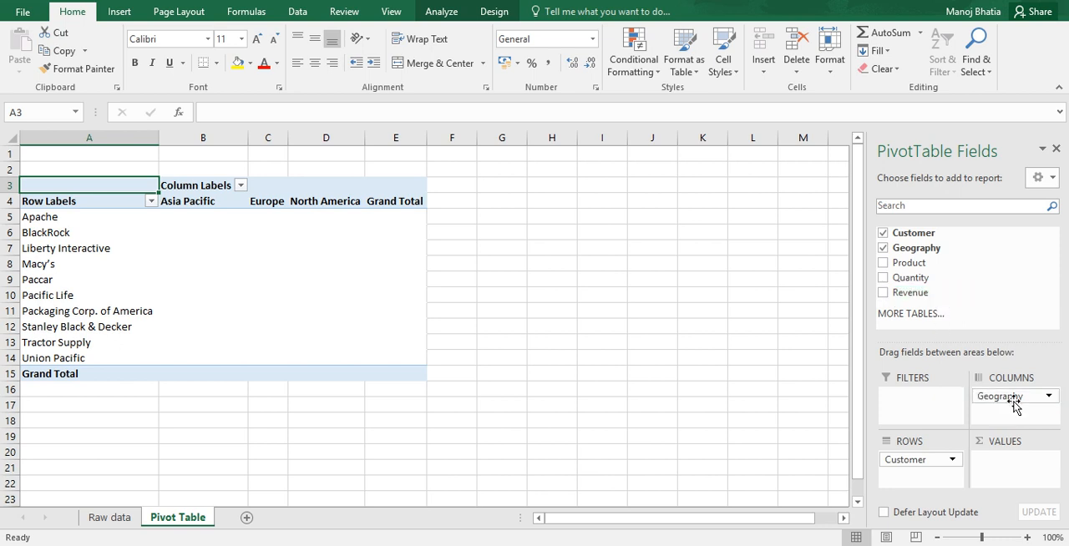
{"action": "left_click_drag", "start_coordinate": [1011, 401], "coordinate": [916, 405]}
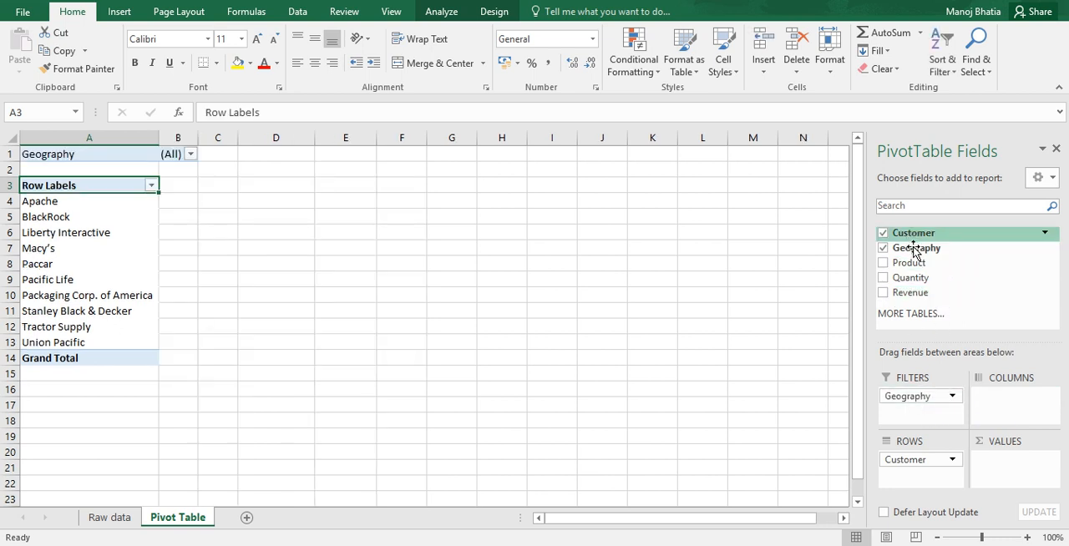
{"action": "left_click_drag", "start_coordinate": [914, 264], "coordinate": [1009, 405]}
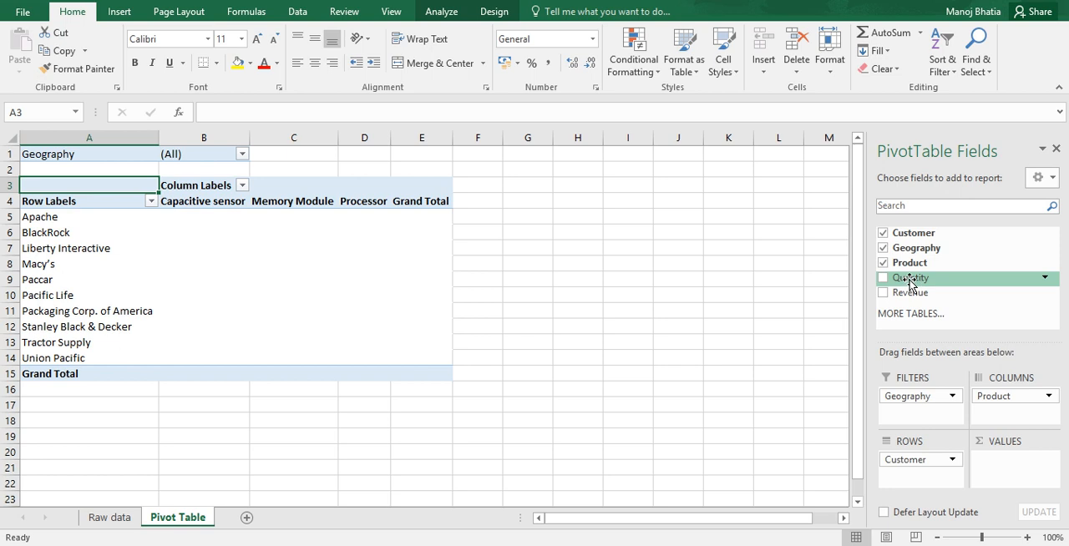
{"action": "left_click_drag", "start_coordinate": [911, 282], "coordinate": [1009, 478]}
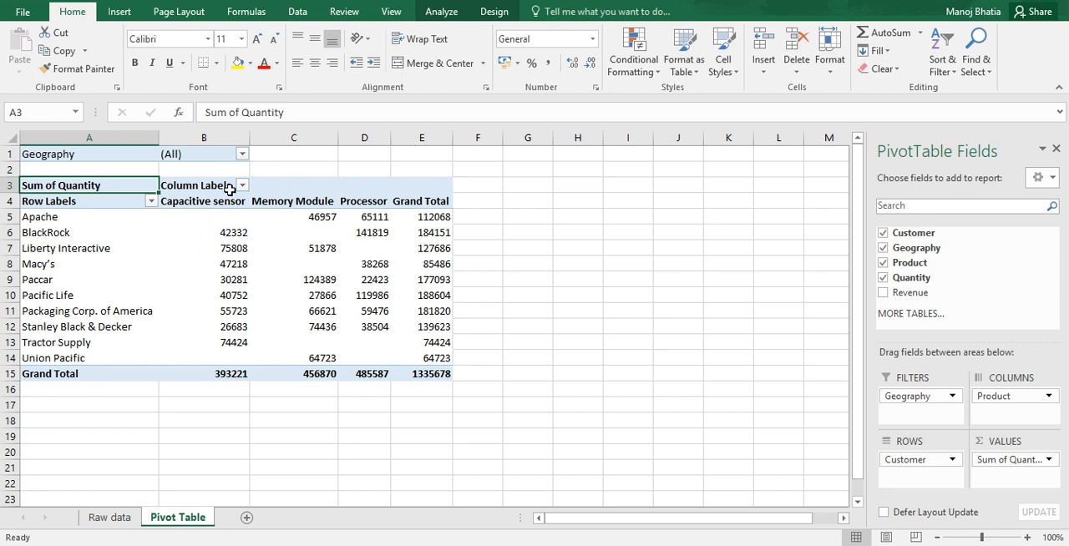
Step: Filter the PivotTable report by Geography to show only North America
{"action": "left_click", "coordinate": [241, 154]}
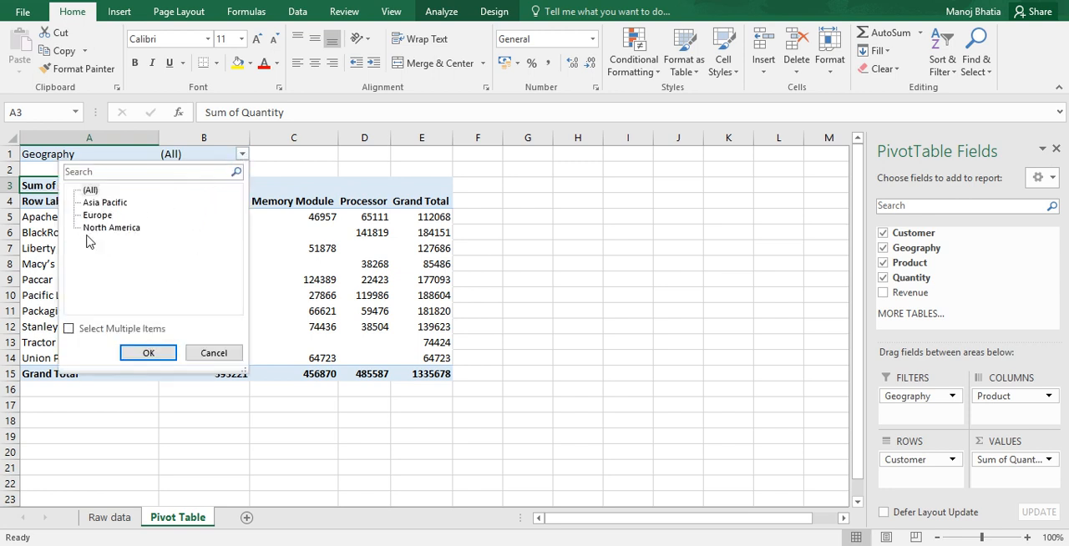
{"action": "left_click", "coordinate": [111, 227]}
{"action": "left_click", "coordinate": [148, 353]}
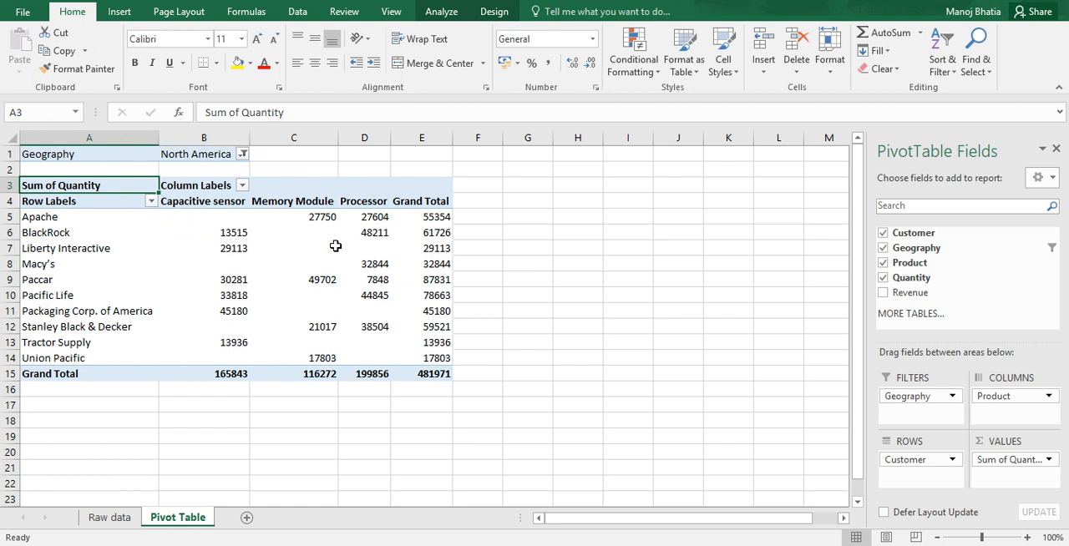
{"action": "mouse_move", "coordinate": [335, 245]}
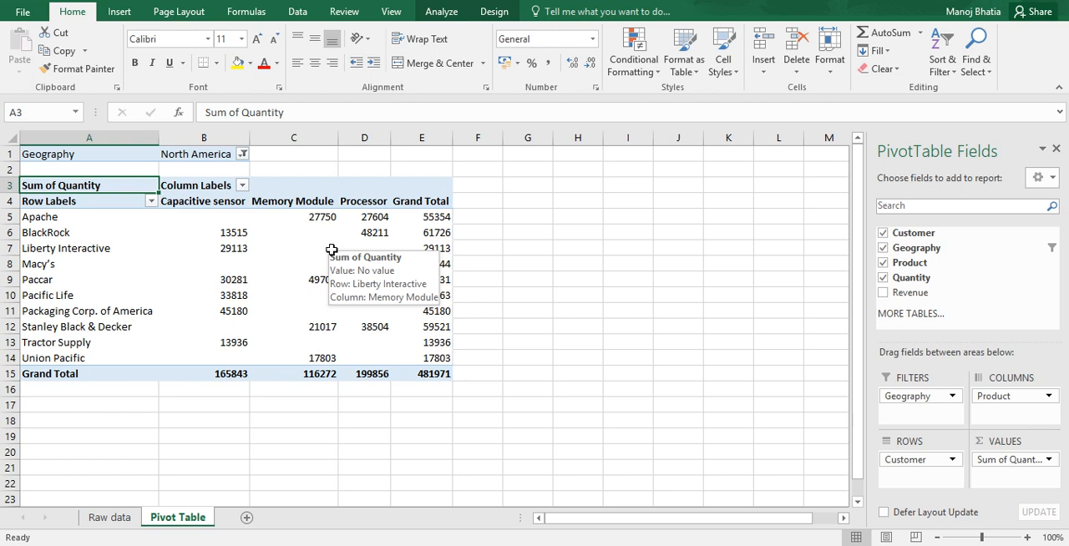
Step: Change Apache's North America Memory Module quantity in cell D28 of the Raw data sheet to 127750
{"action": "left_click", "coordinate": [56, 219]}
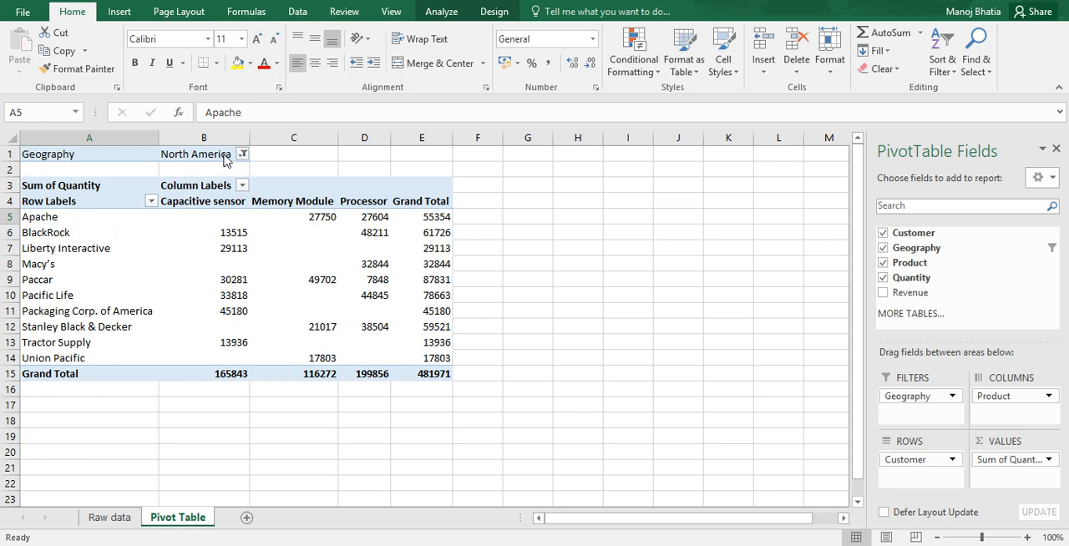
{"action": "left_click", "coordinate": [119, 519]}
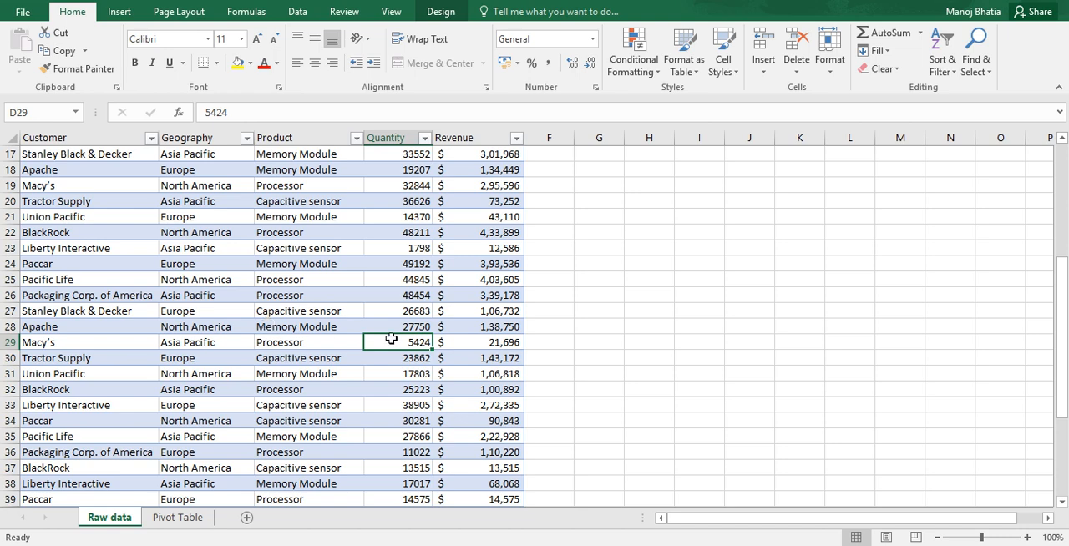
{"action": "left_click", "coordinate": [391, 327]}
{"action": "left_click", "coordinate": [206, 112]}
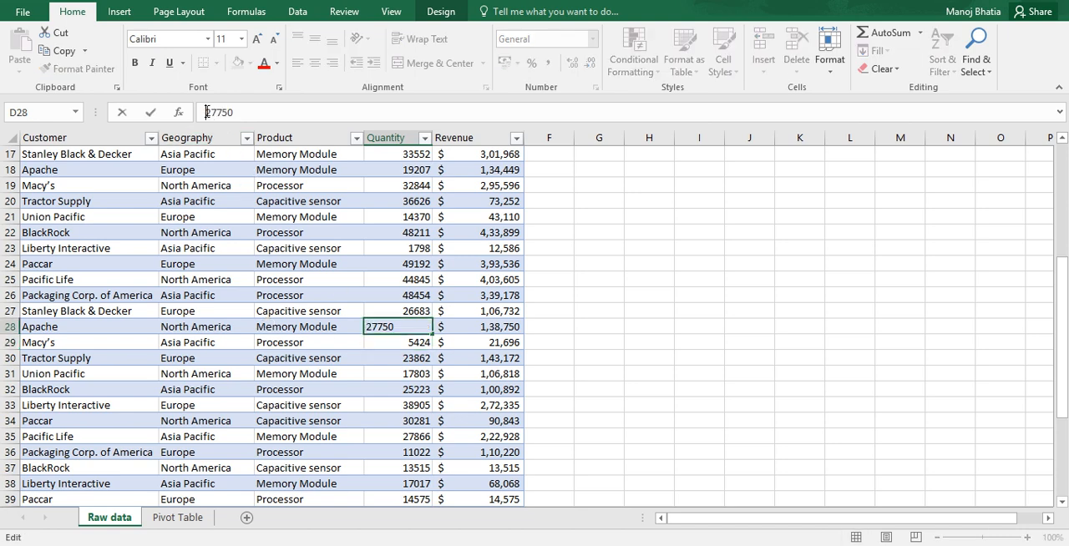
{"action": "type", "text": "1"}
{"action": "key", "text": "Return"}
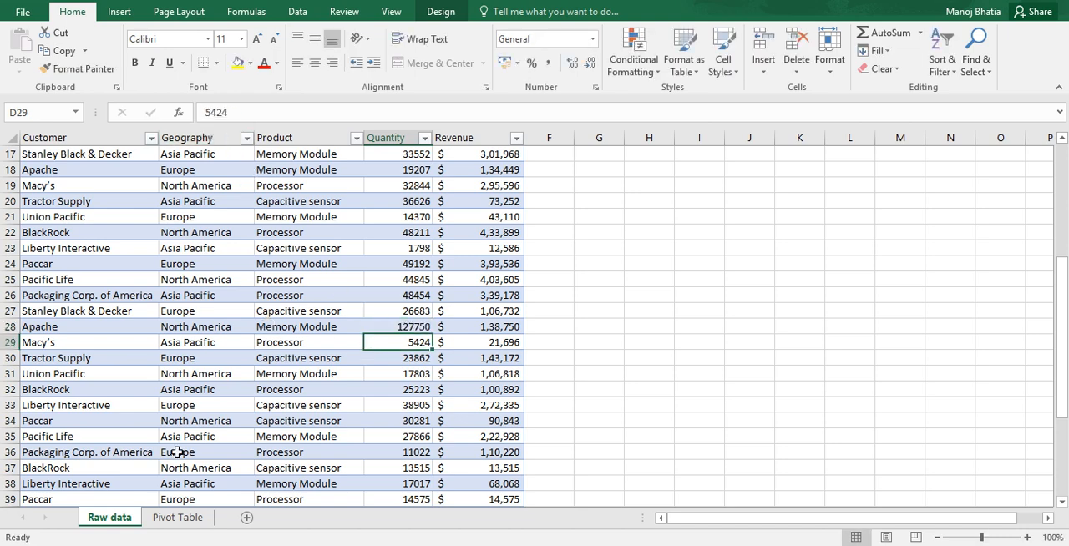
Step: Refresh the PivotTable on the Pivot Table sheet to pick up the edited source quantity
{"action": "left_click", "coordinate": [186, 518]}
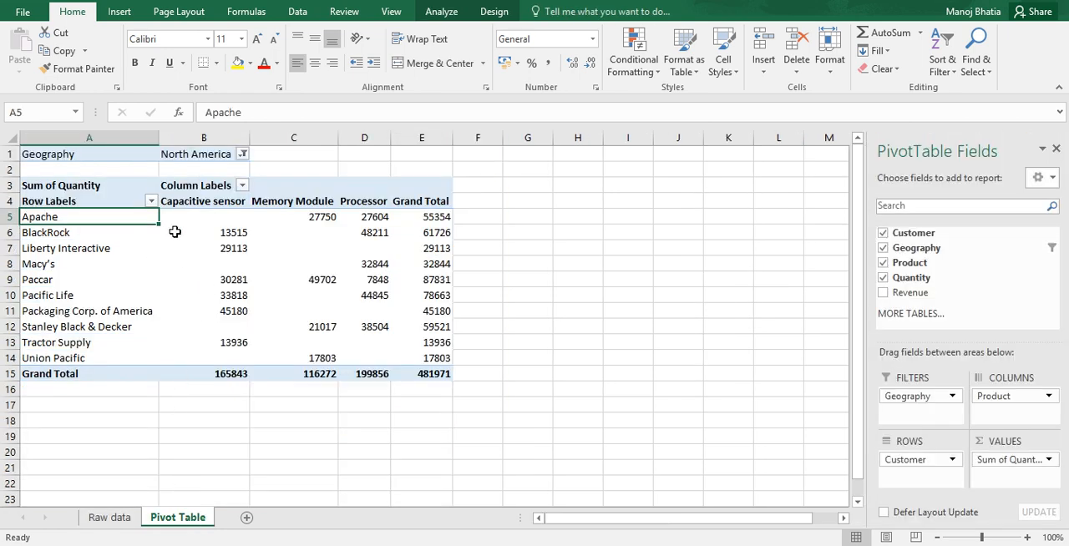
{"action": "mouse_move", "coordinate": [320, 220]}
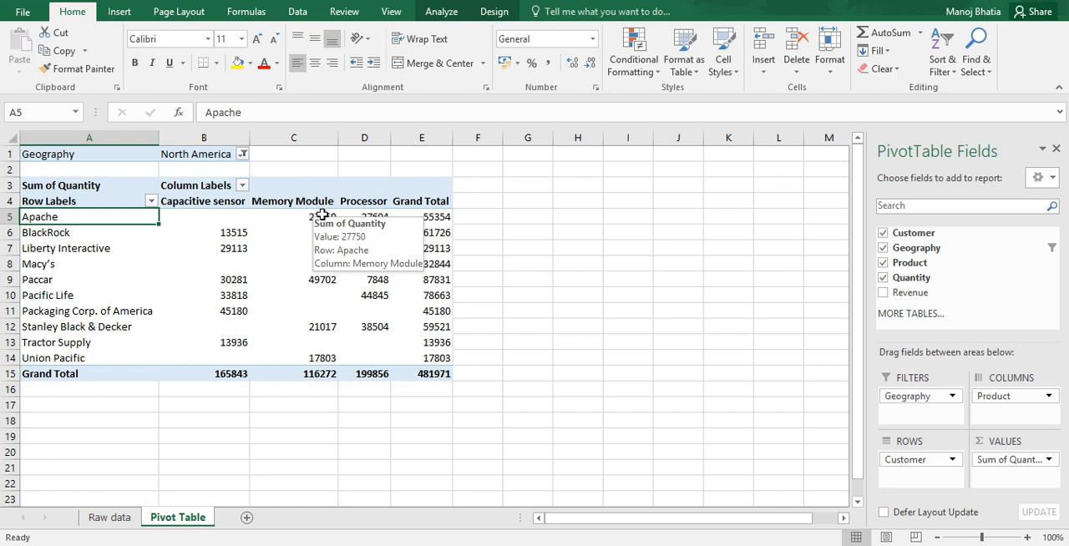
{"action": "mouse_move", "coordinate": [300, 234]}
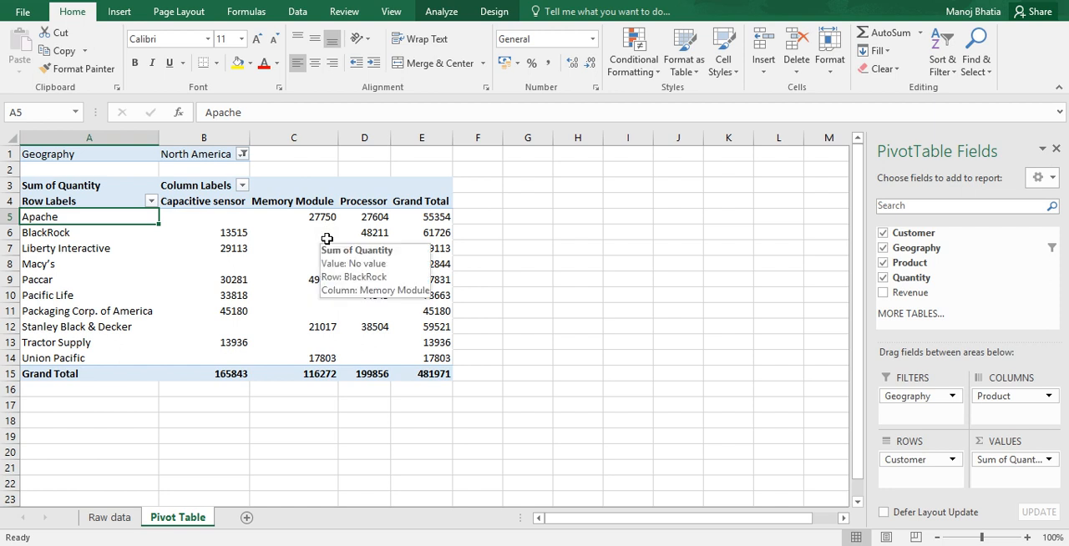
{"action": "right_click", "coordinate": [302, 235]}
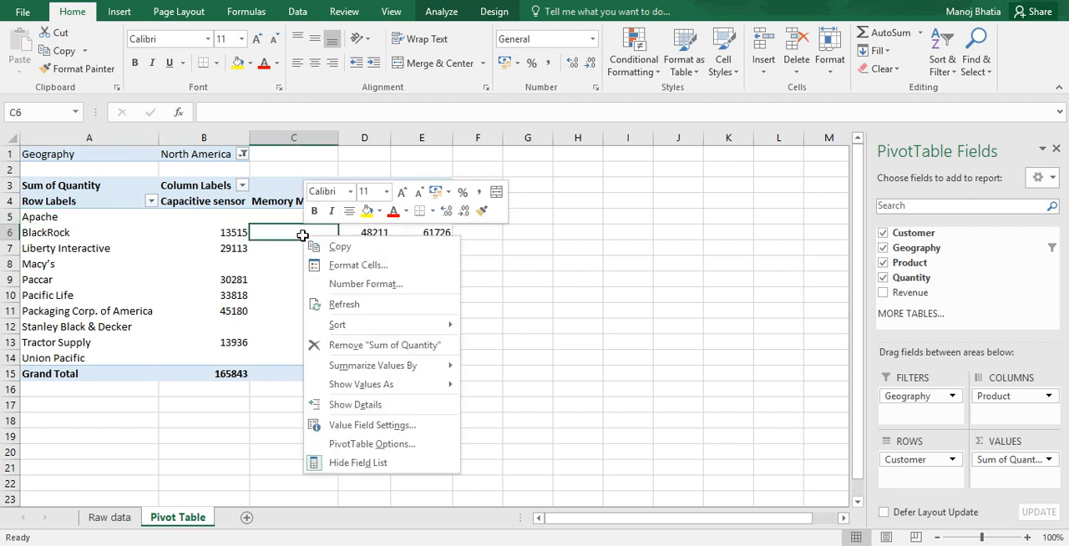
{"action": "left_click", "coordinate": [338, 304]}
{"action": "mouse_move", "coordinate": [352, 305]}
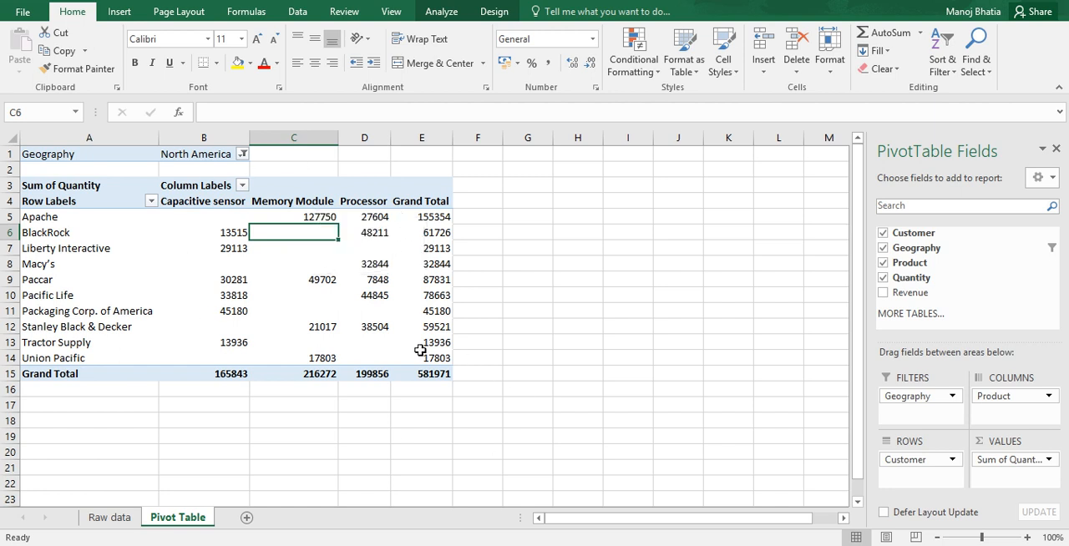
{"action": "mouse_move", "coordinate": [419, 349]}
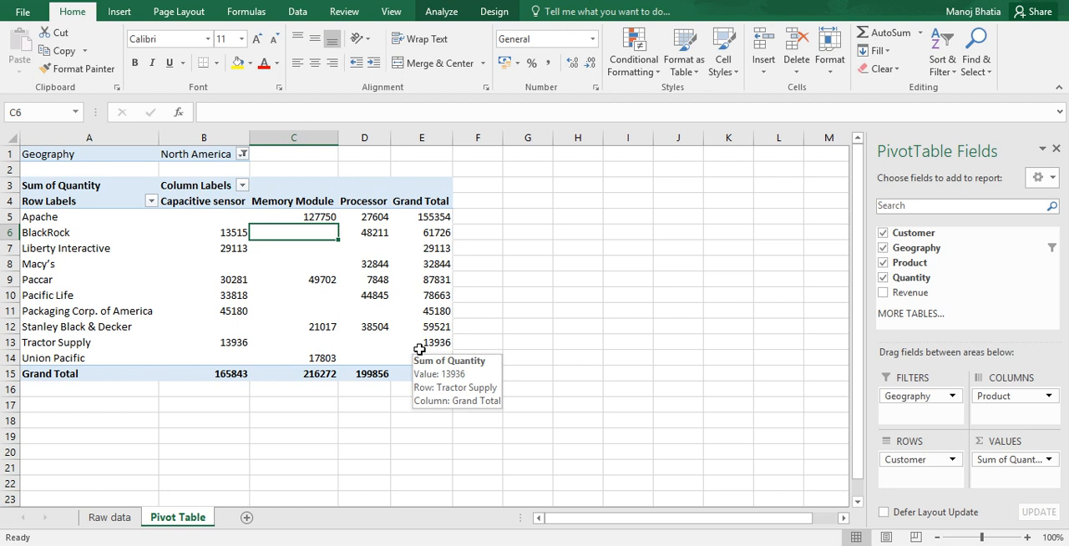